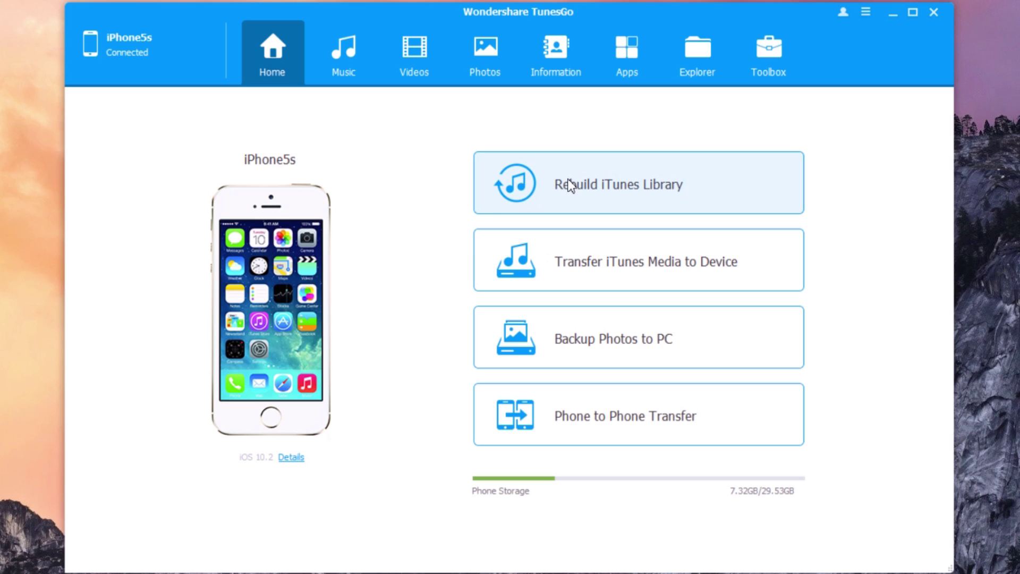
# - Start an iTunes library rebuild, begin copying missing files, then cancel it
pyautogui.click(602, 191)
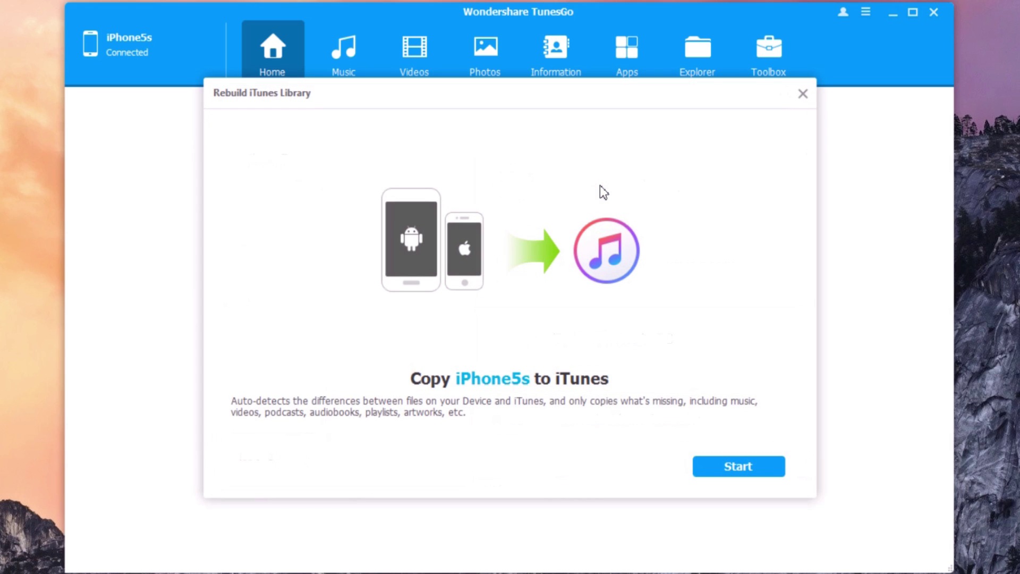
pyautogui.click(741, 467)
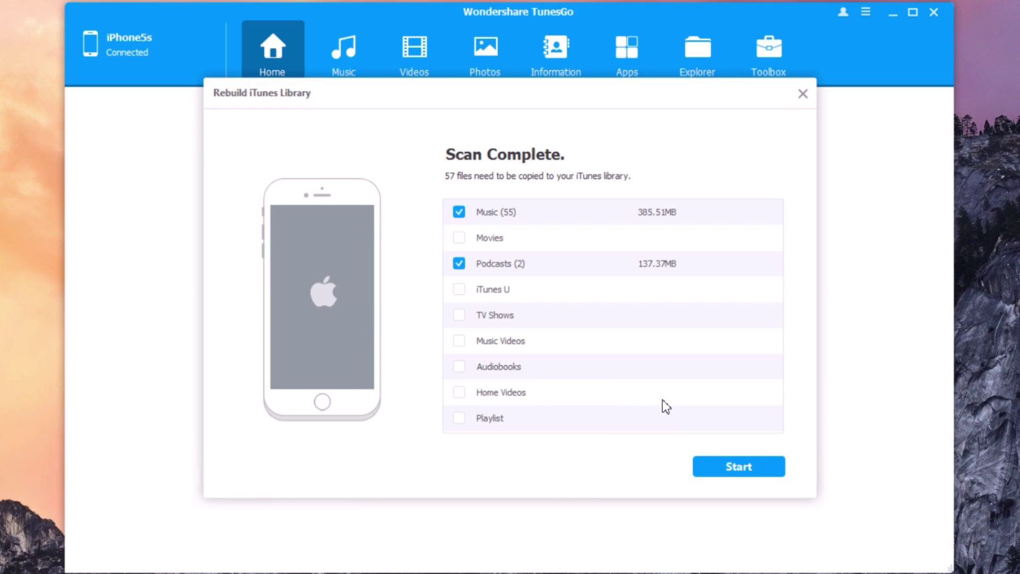
pyautogui.click(718, 472)
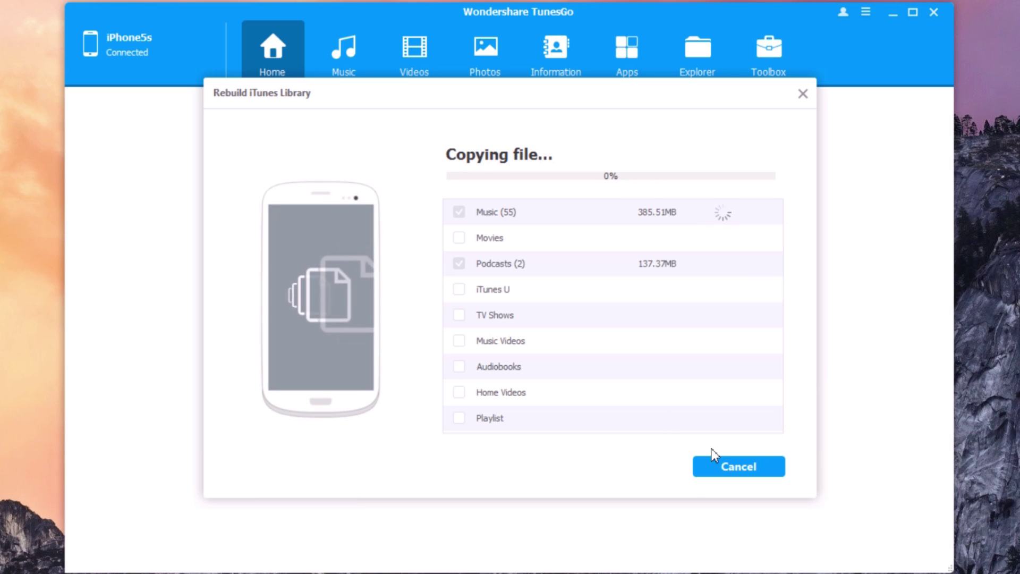
pyautogui.click(728, 469)
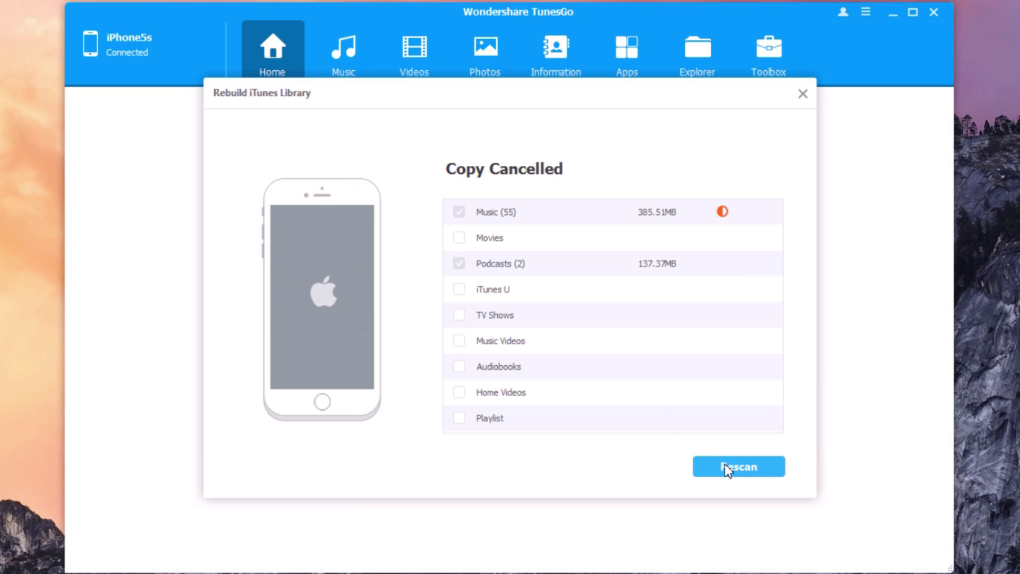
pyautogui.click(802, 95)
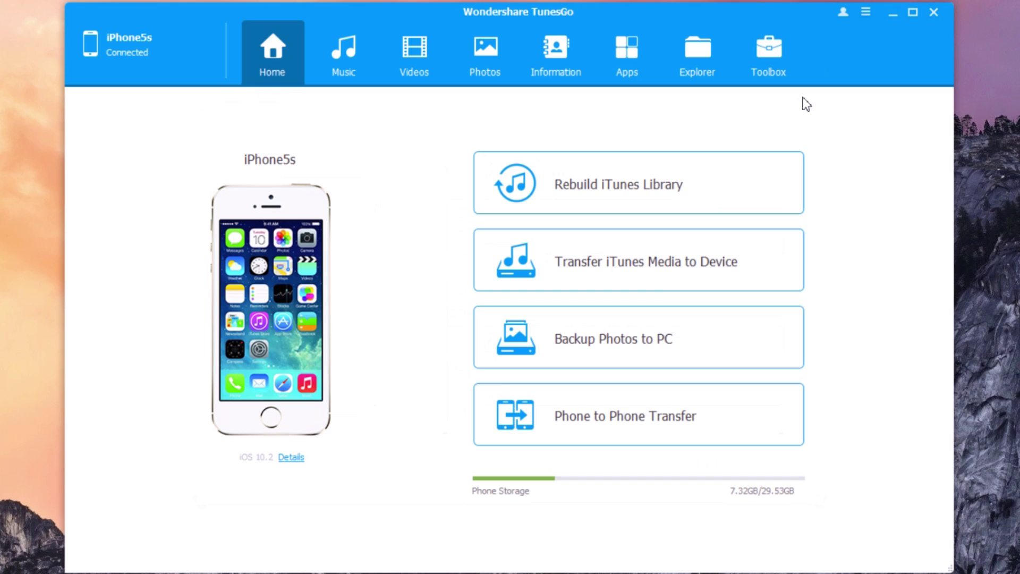
# - Transfer the whole iTunes library (15 music, 1 downloaded) to the iPhone5s
pyautogui.click(727, 283)
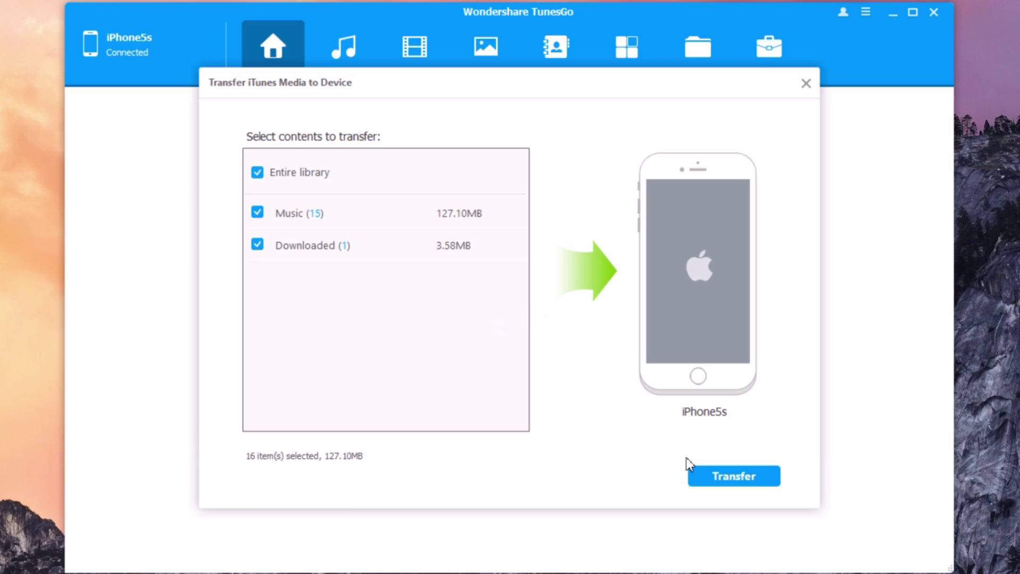
pyautogui.click(713, 478)
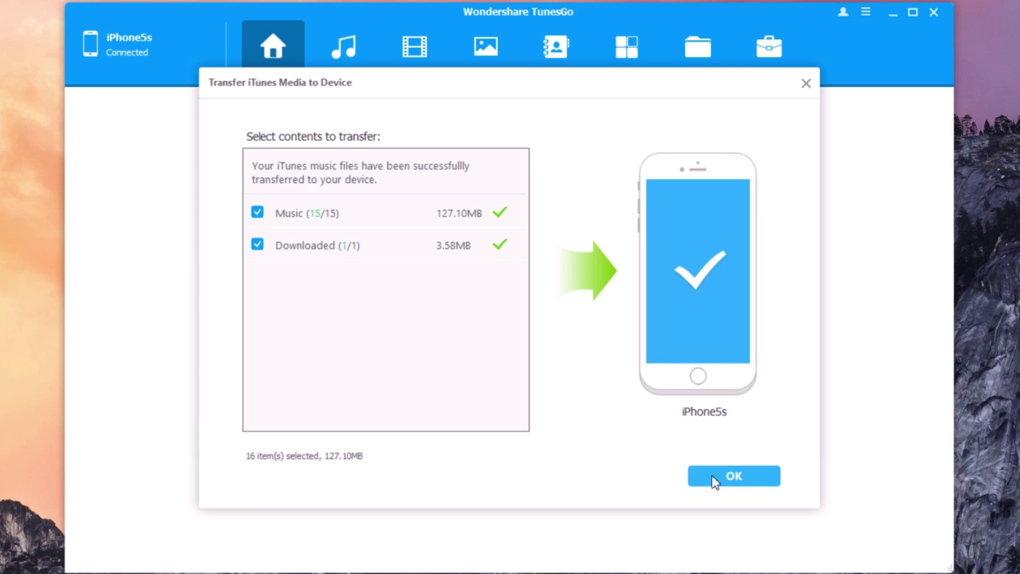
pyautogui.click(711, 477)
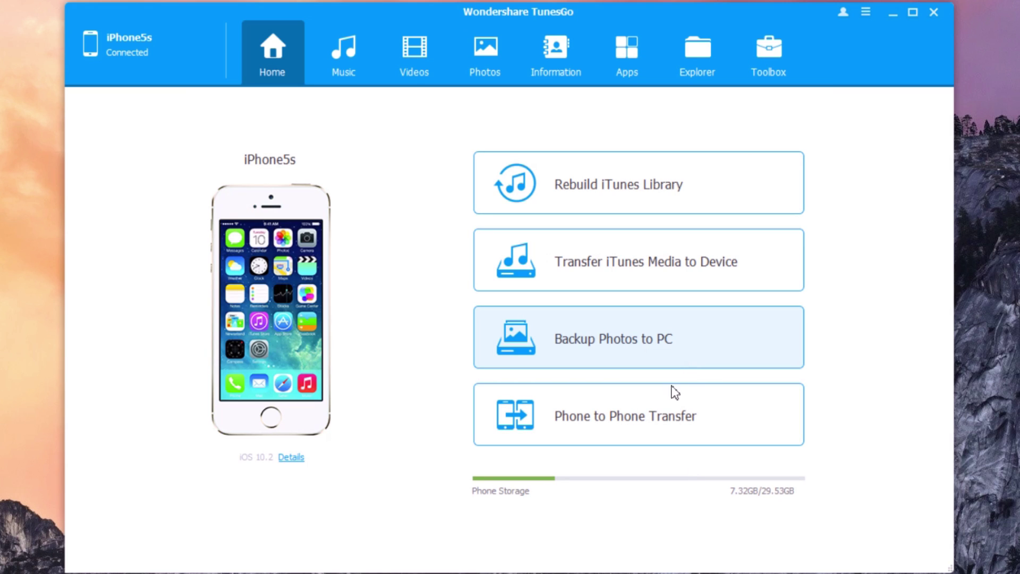
# - Back up the iPhone's photos as thumbnails to the nested Videos folder under Pictures\Wondershare TunesGo\Photos
pyautogui.click(627, 337)
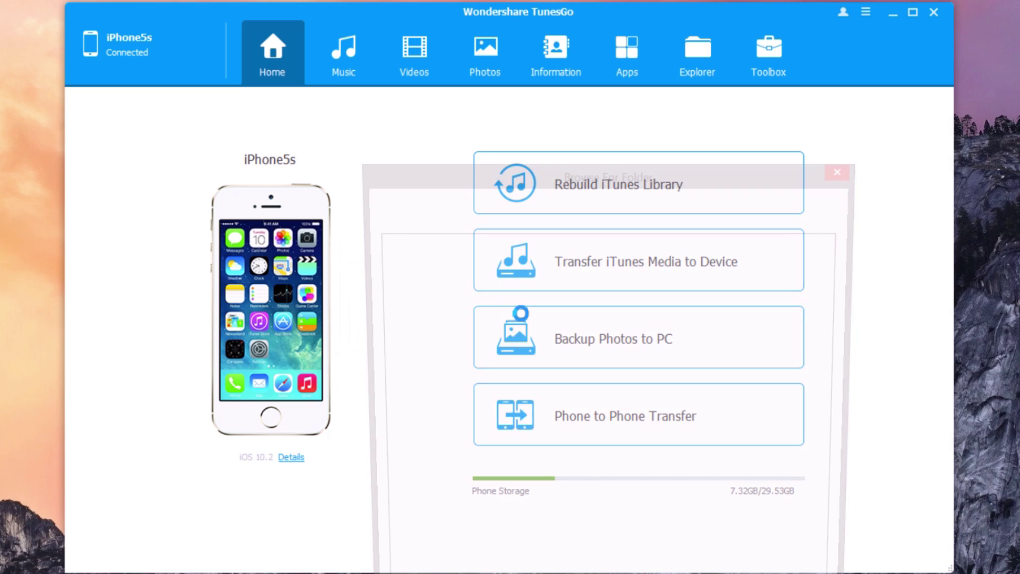
pyautogui.moveTo(503, 174); pyautogui.dragTo(419, 45)
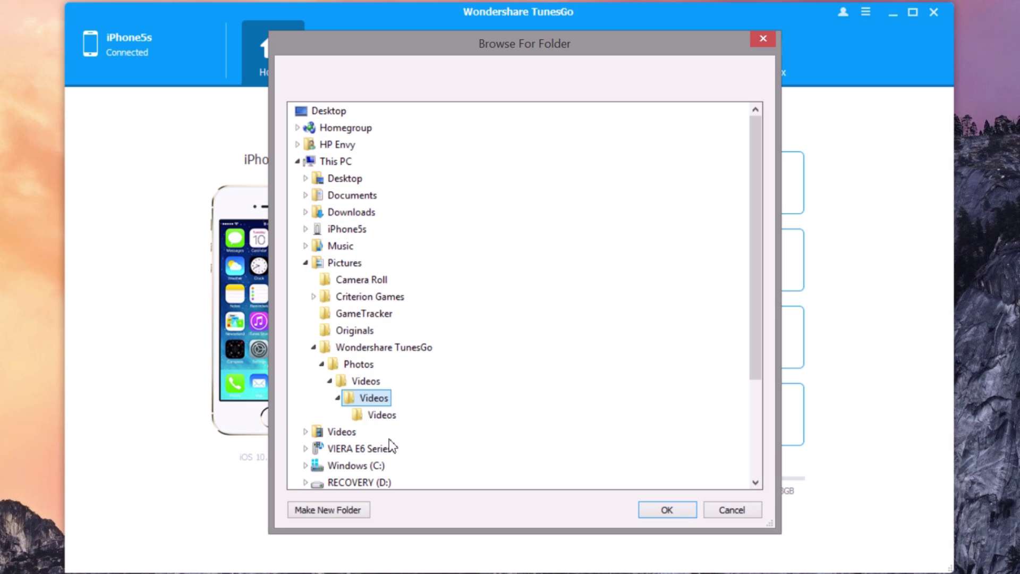
pyautogui.click(381, 415)
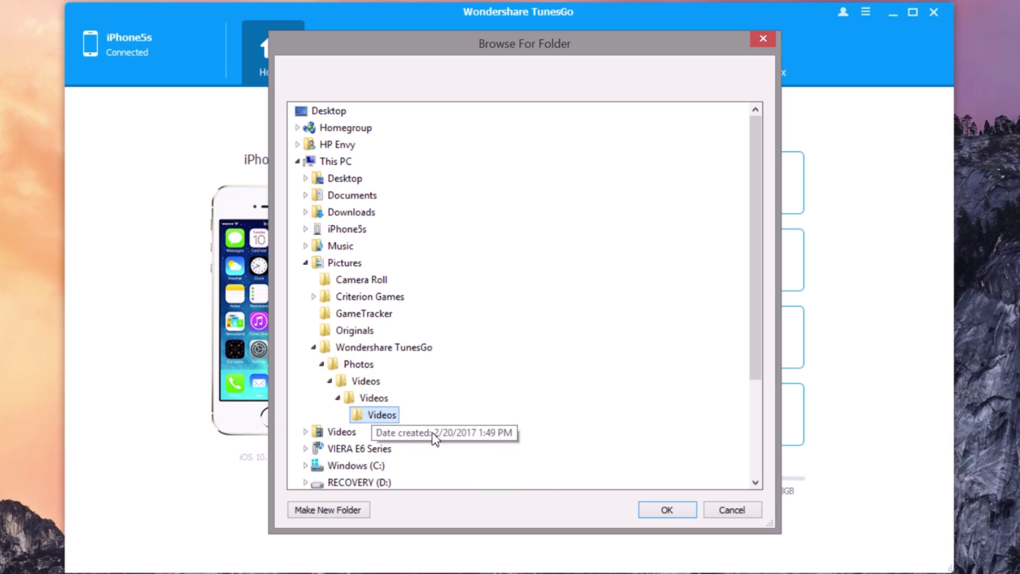
pyautogui.click(655, 511)
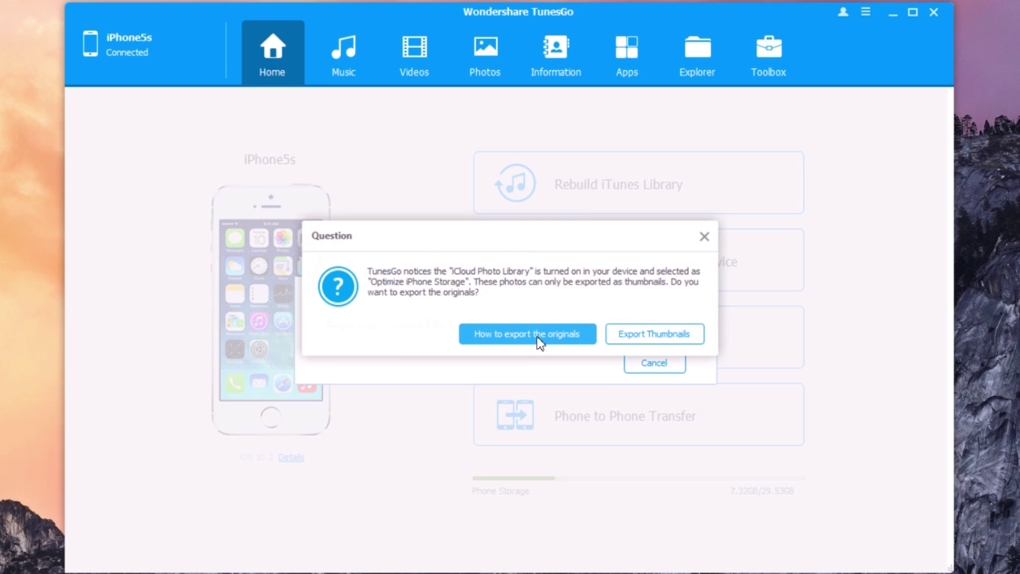
pyautogui.click(654, 340)
pyautogui.click(675, 363)
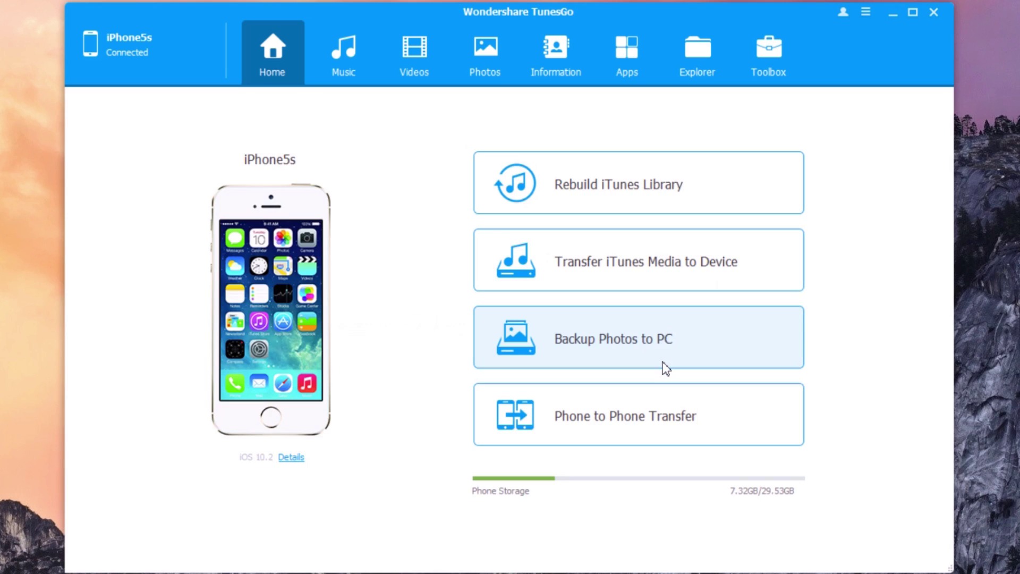
# - Add the Desktop's posts folder to the phone's music, then view the empty Movies library
pyautogui.click(339, 66)
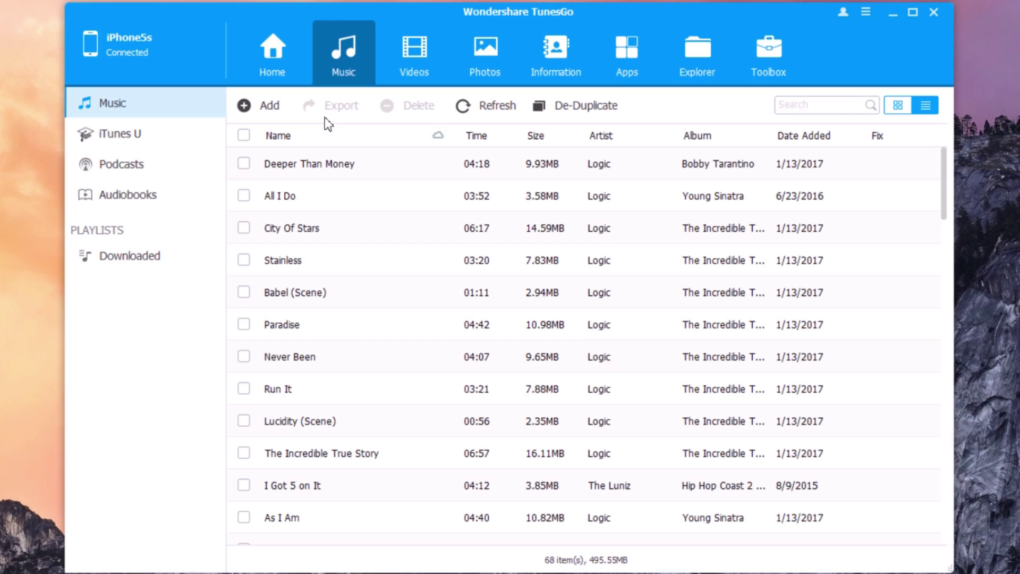
pyautogui.click(261, 106)
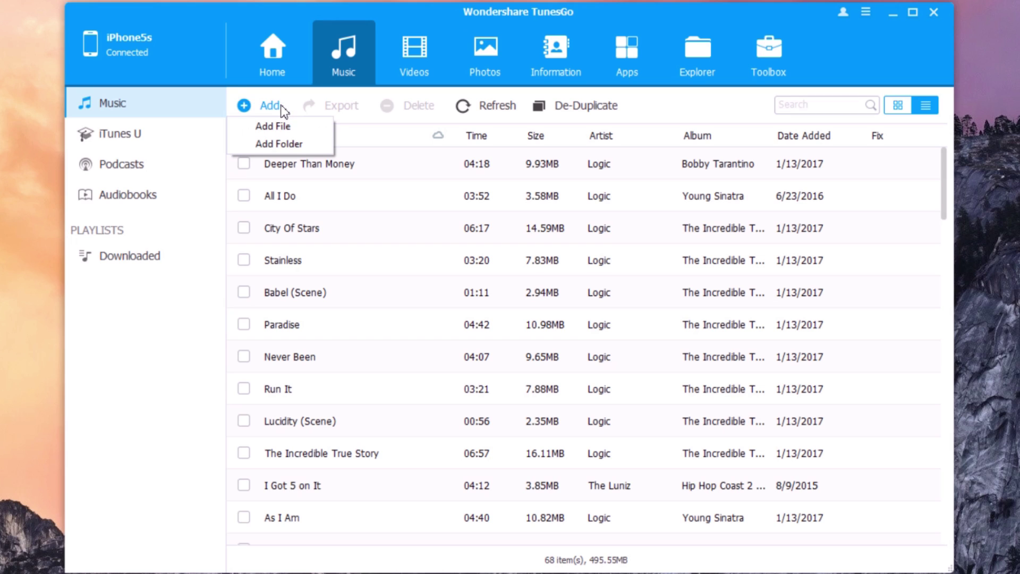
pyautogui.click(300, 152)
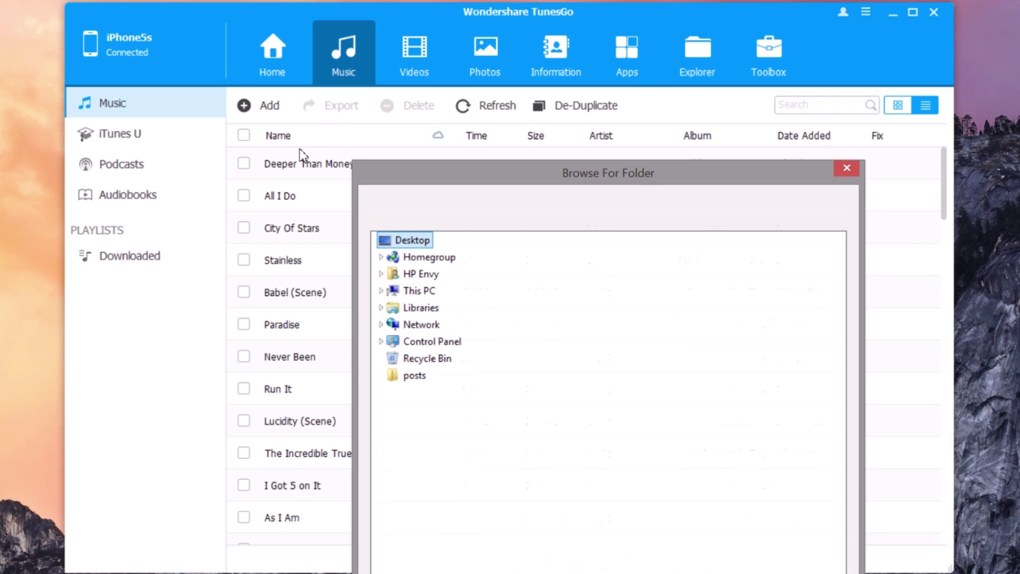
pyautogui.click(409, 376)
pyautogui.moveTo(493, 183); pyautogui.dragTo(403, 70)
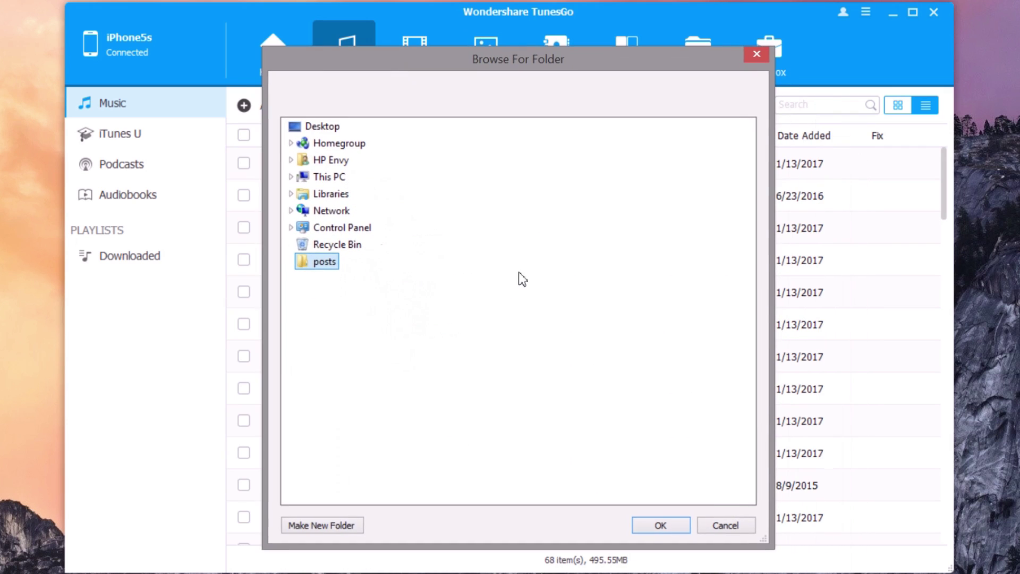
pyautogui.click(676, 525)
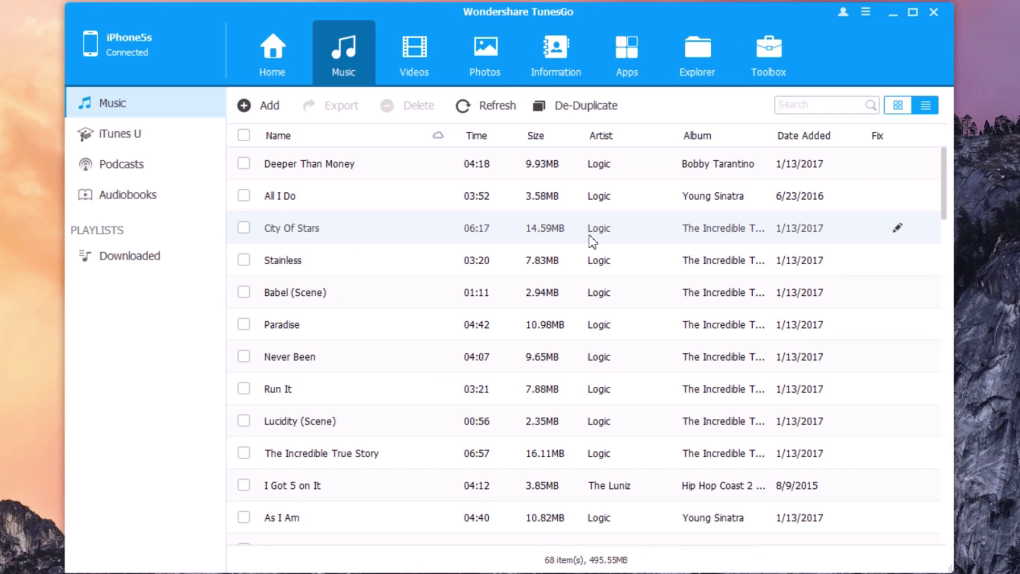
pyautogui.click(407, 61)
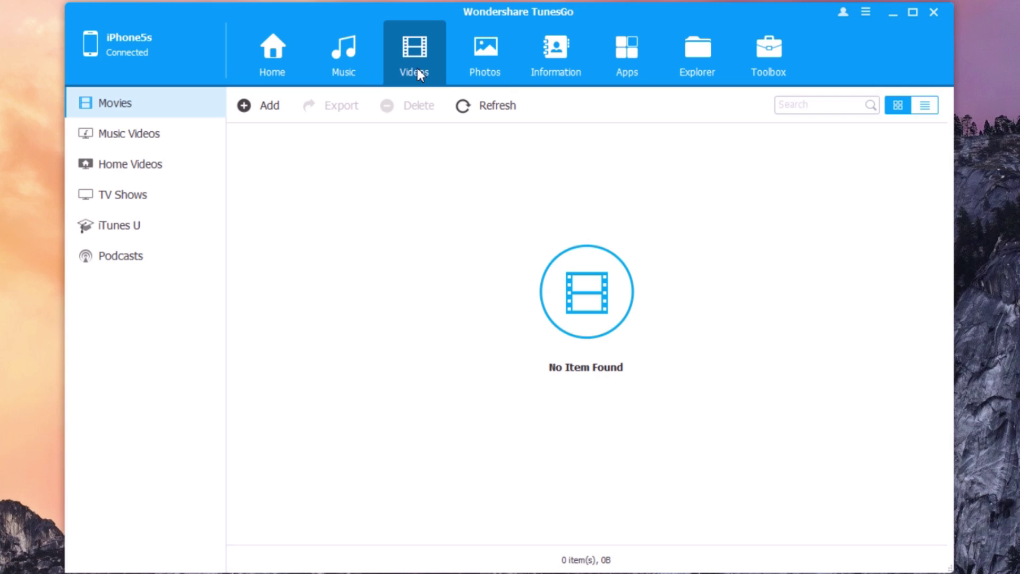
# - Export the five 2017-02-21 photos to the PC's Desktop, then list the installed apps
pyautogui.click(467, 73)
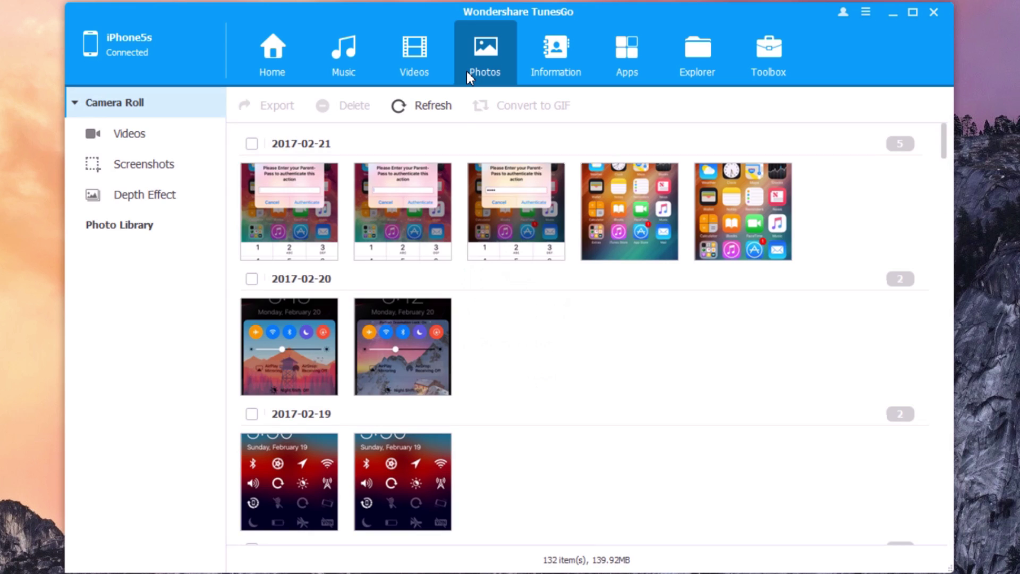
pyautogui.click(253, 144)
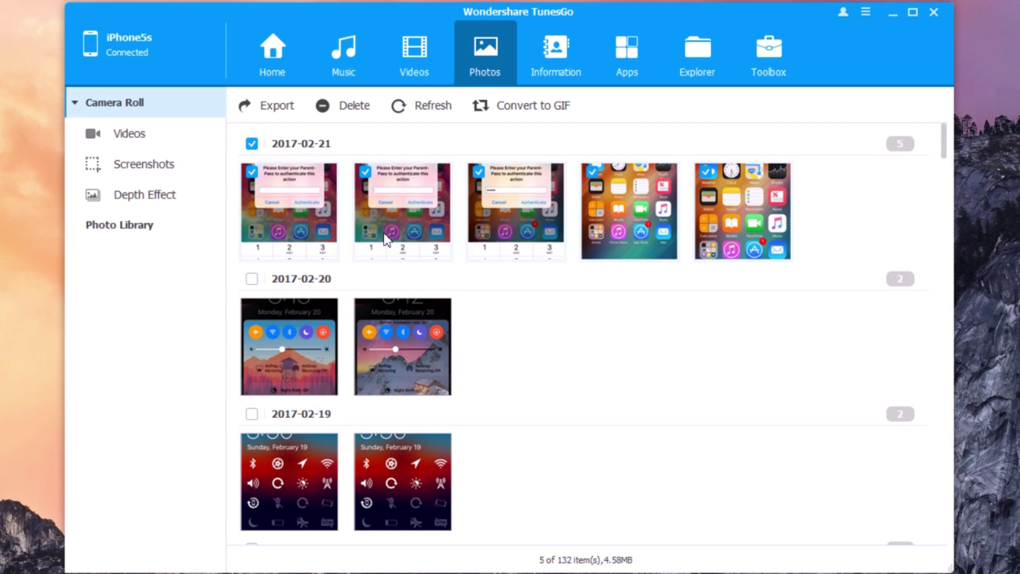
pyautogui.click(286, 109)
pyautogui.click(291, 129)
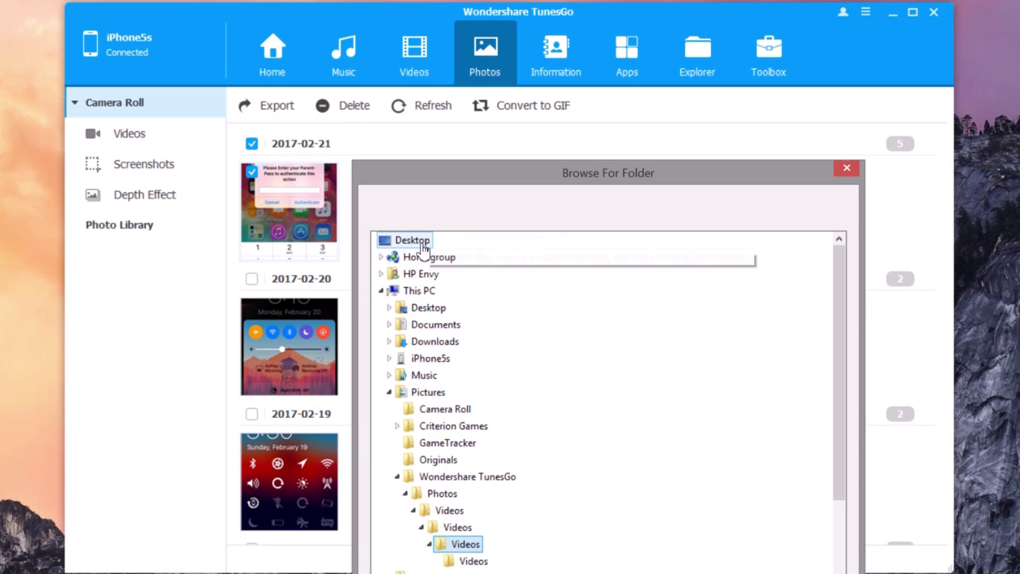
pyautogui.moveTo(465, 175); pyautogui.dragTo(346, 65)
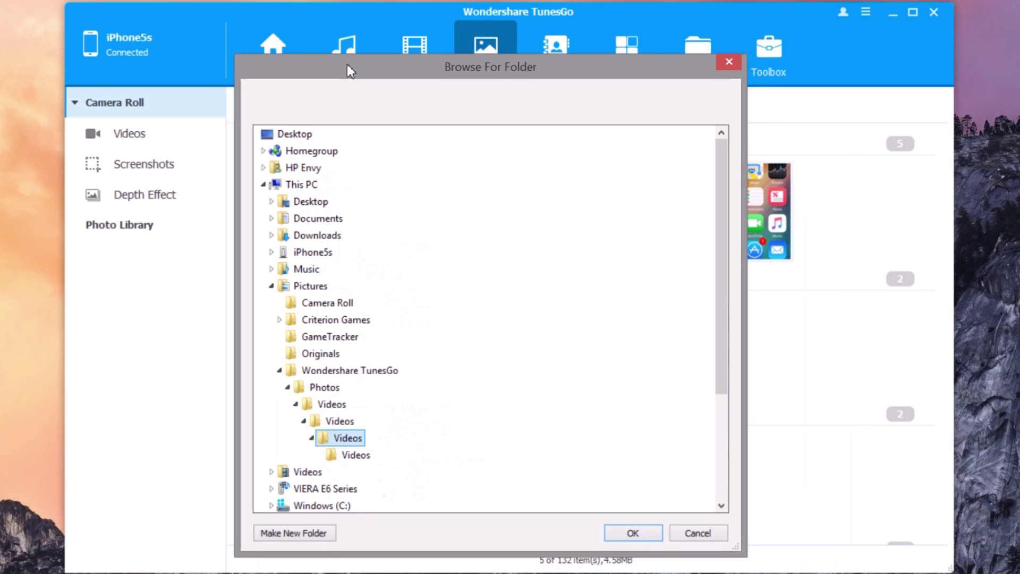
pyautogui.click(293, 130)
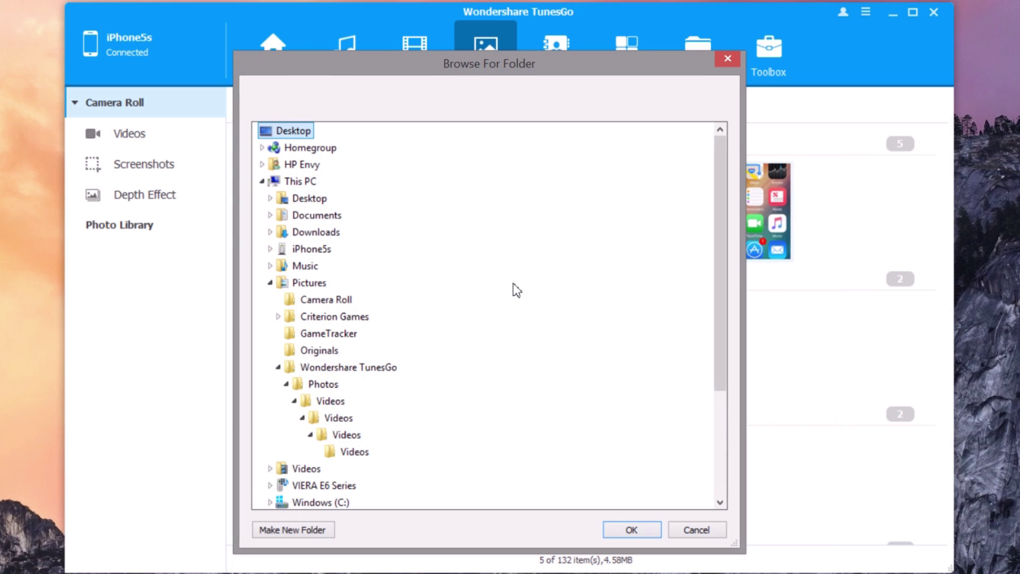
pyautogui.click(632, 529)
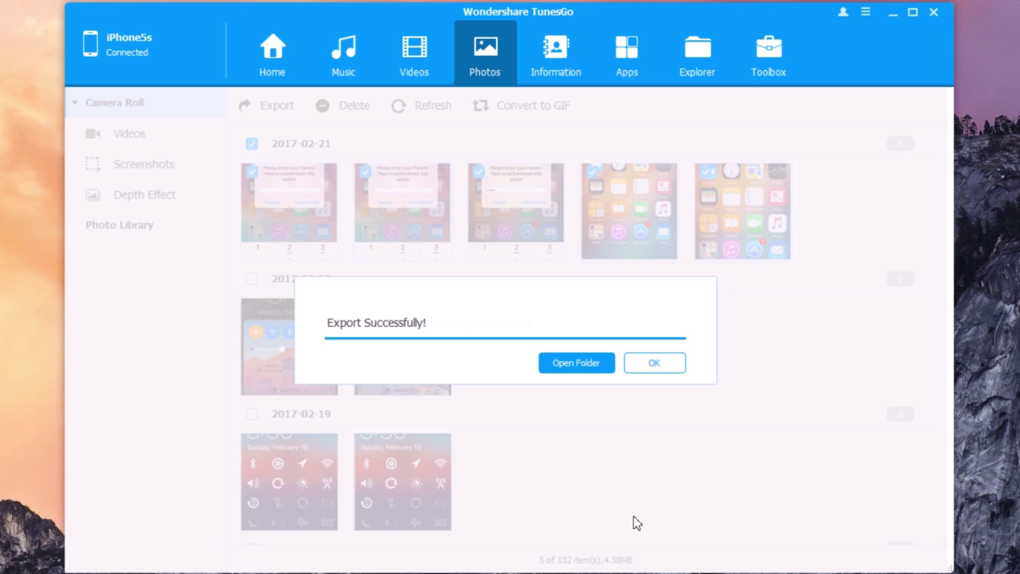
pyautogui.click(658, 363)
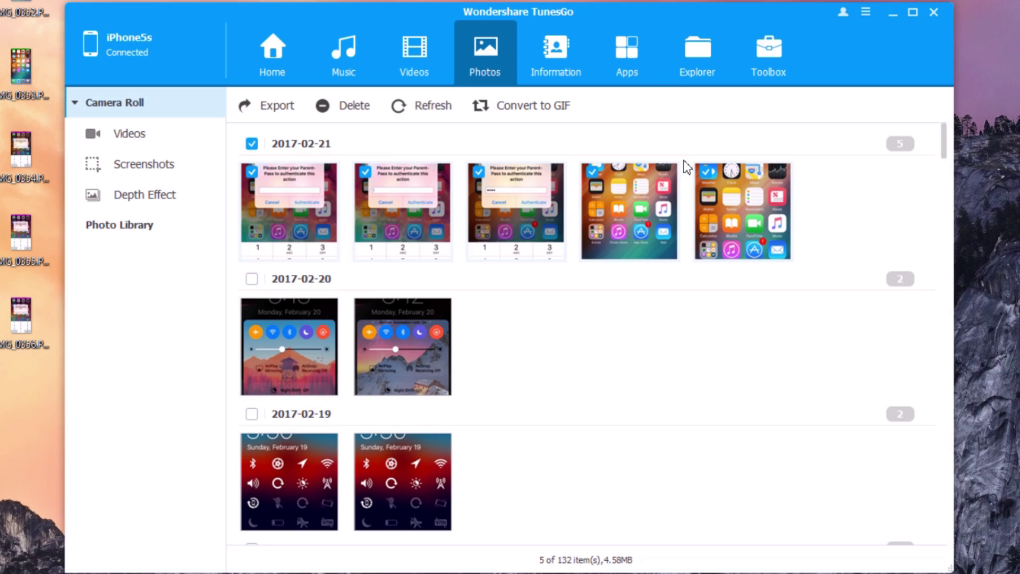
pyautogui.click(639, 48)
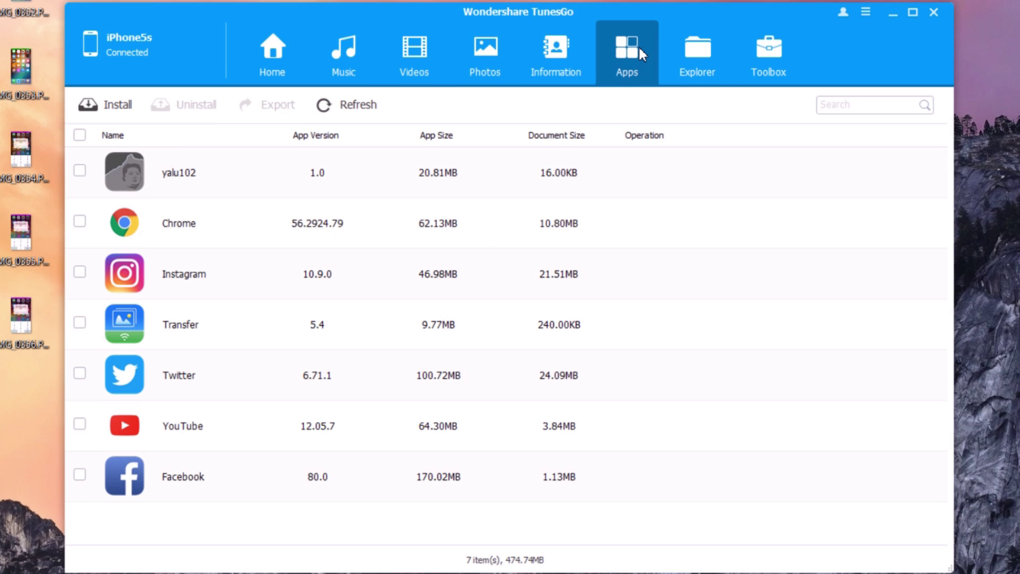
# - Install EvilDead 1.2.ipa on the iPhone, then browse the phone's file explorer
pyautogui.click(97, 101)
pyautogui.click(300, 114)
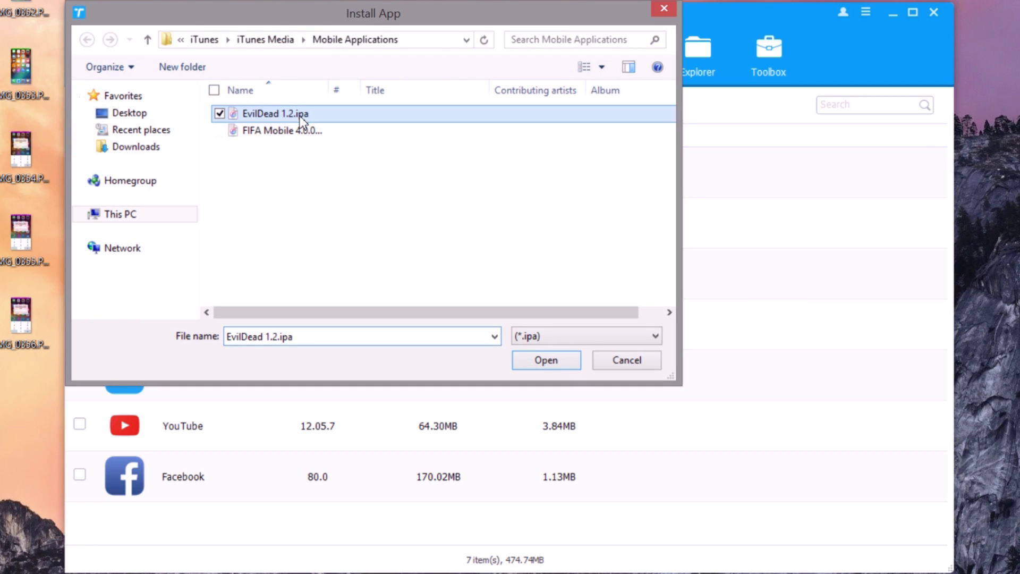
pyautogui.click(546, 360)
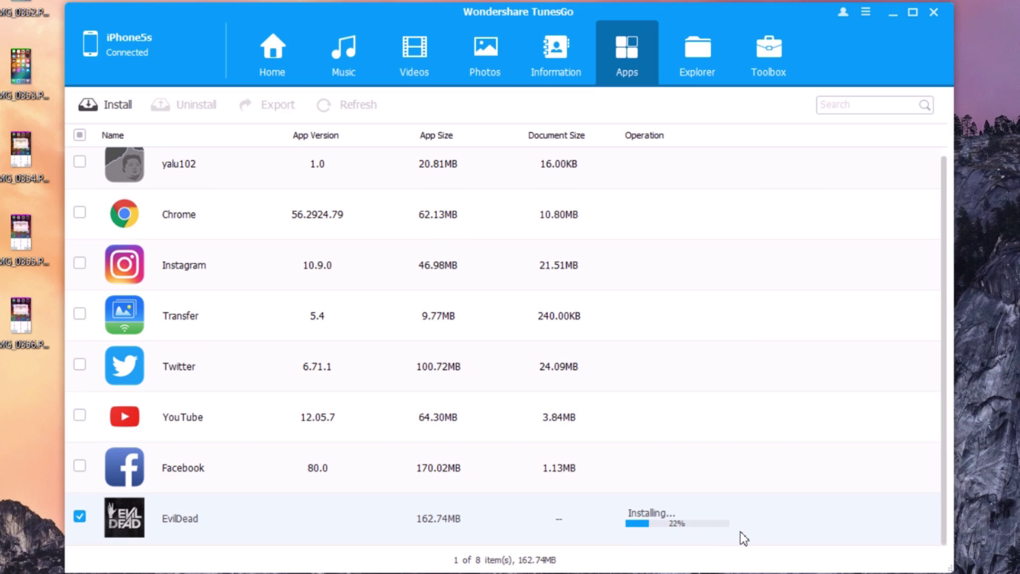
pyautogui.click(694, 66)
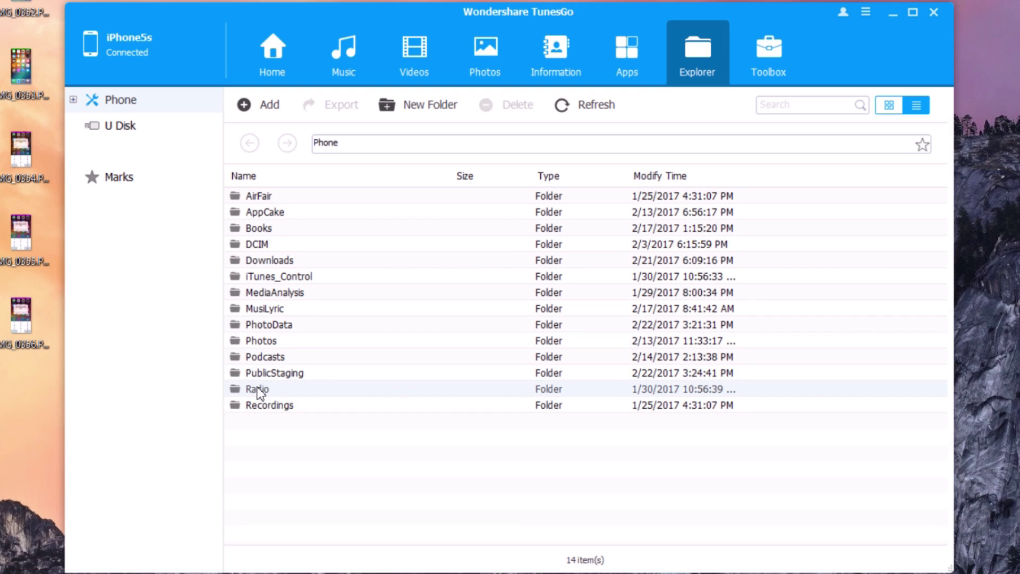
# - Open the DCIM folder in Explorer, then show the Toolbox tools
pyautogui.click(240, 245)
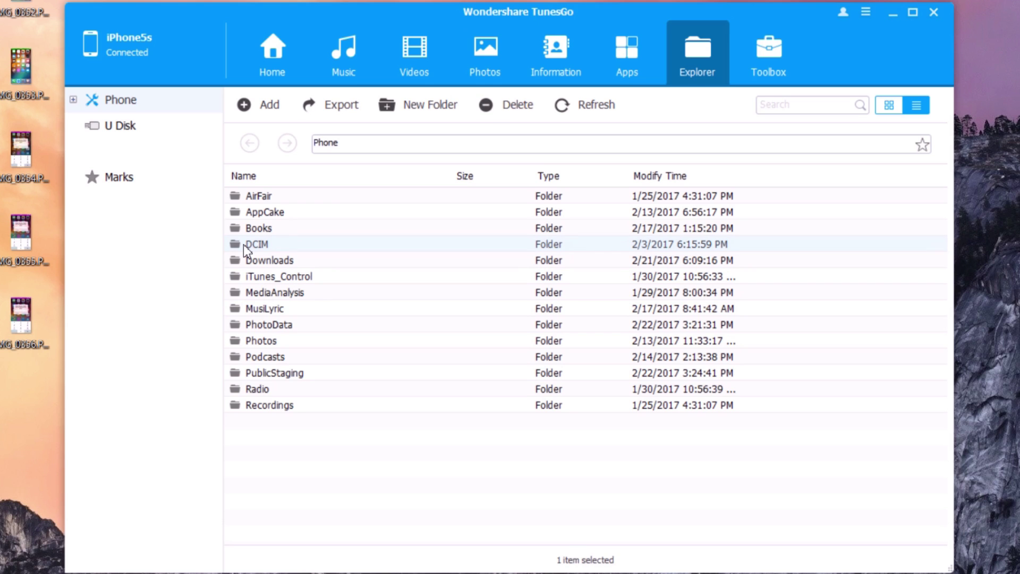
pyautogui.doubleClick(243, 244)
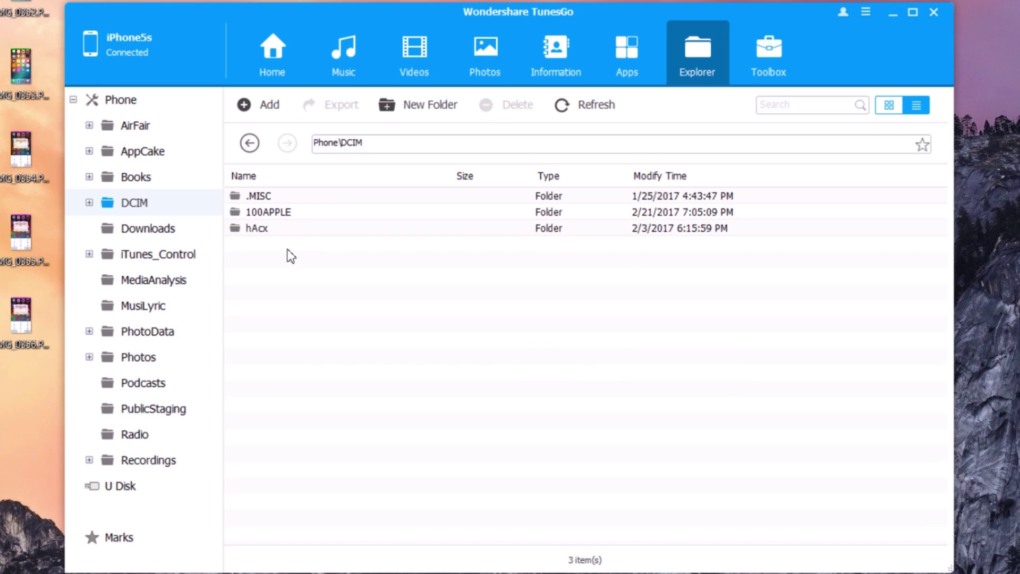
pyautogui.click(777, 66)
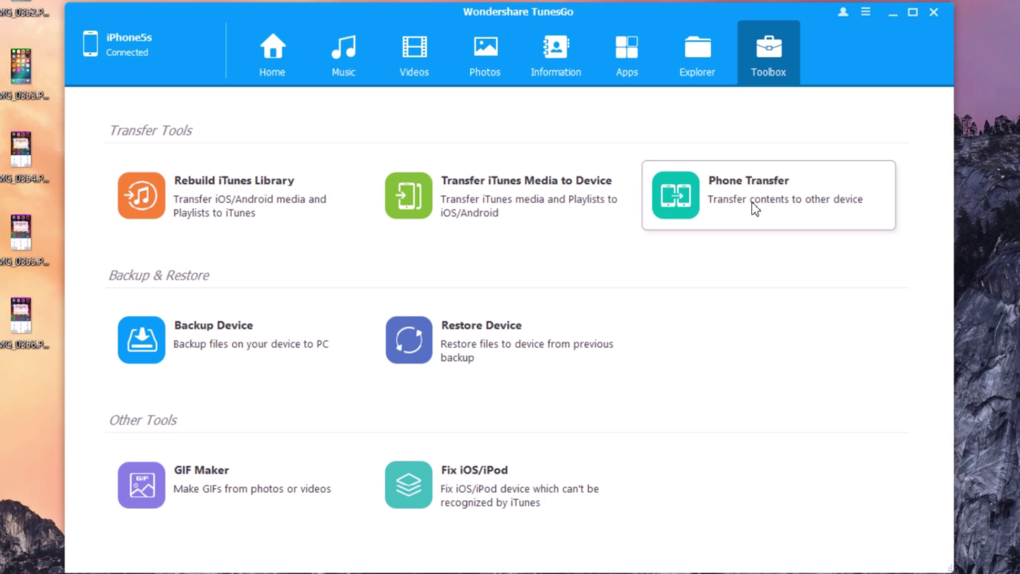
# - Go back to the Home overview showing 7.57GB of 29.53GB storage used
pyautogui.click(268, 60)
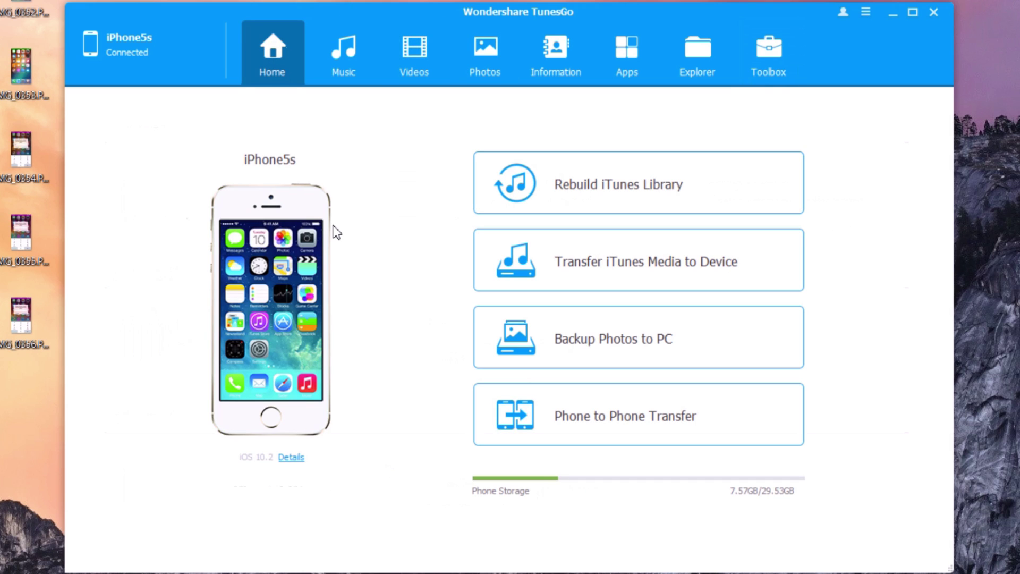